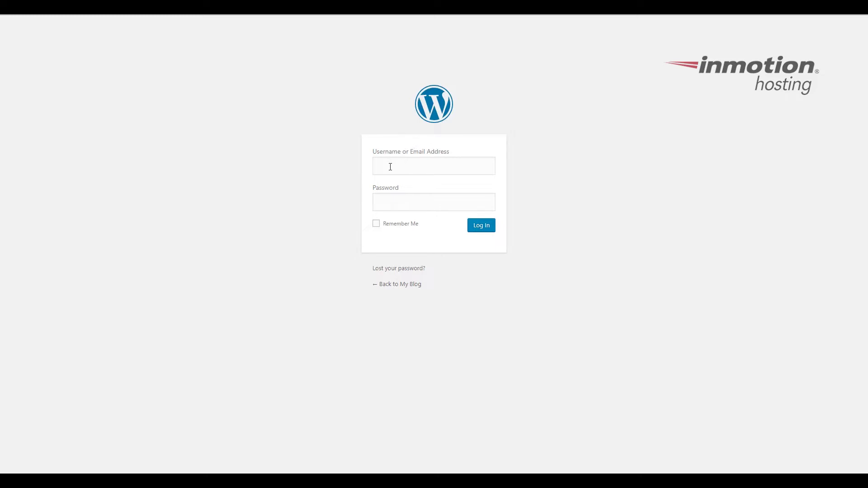
Log in to the WordPress admin with username 'admin' and the site password.
{"action": "left_click", "coordinate": [390, 167]}
{"action": "type", "text": "admin"}
{"action": "key", "text": "Tab"}
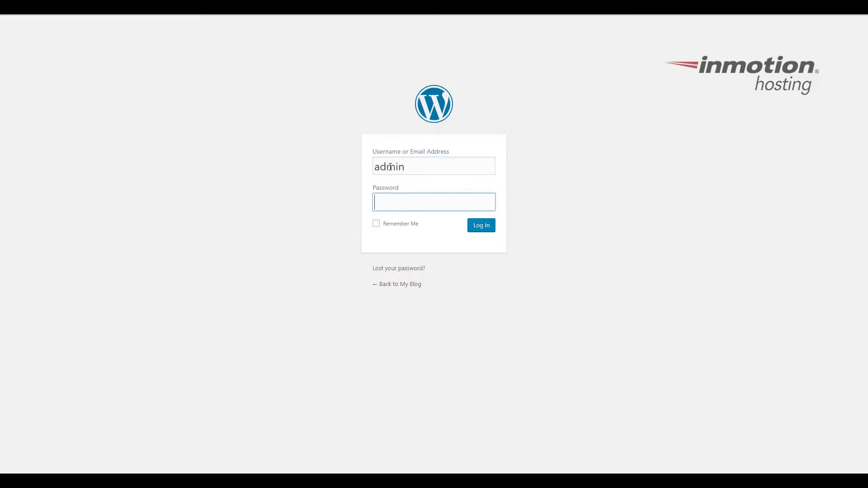
{"action": "type", "text": "•••••••"}
{"action": "type", "text": "••••••"}
{"action": "key", "text": "Return"}
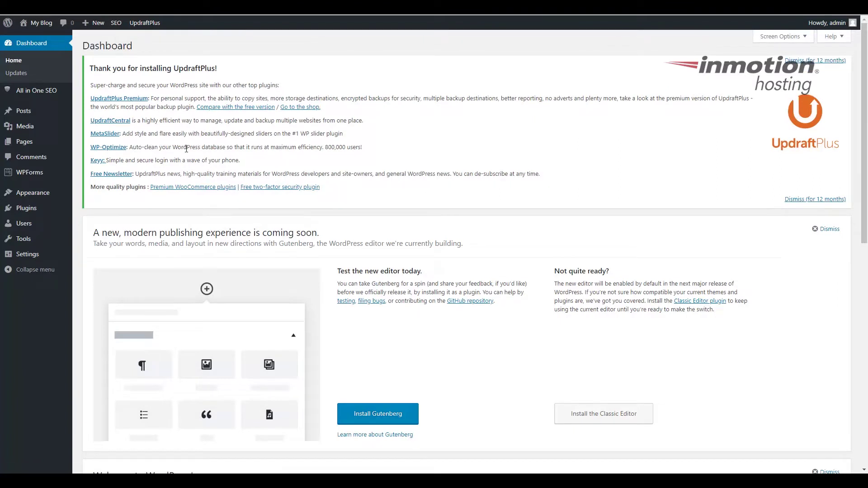
{"action": "mouse_move", "coordinate": [37, 91]}
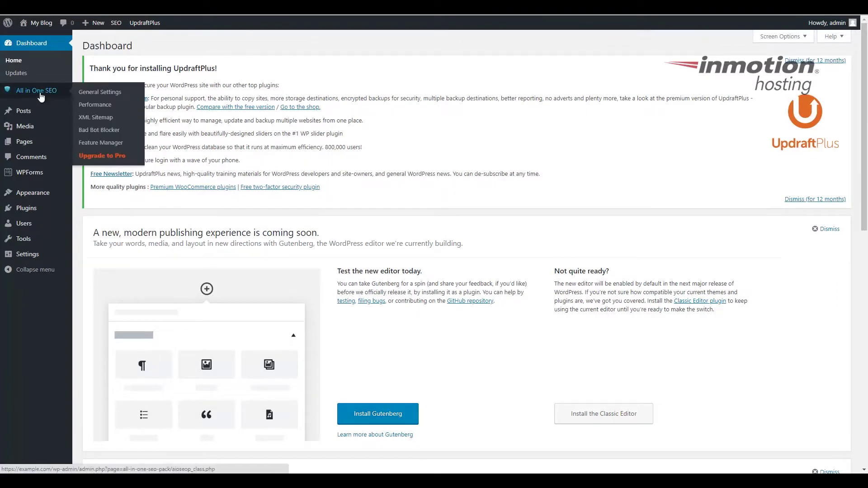
Activate the Importer & Exporter module in the All in One SEO Feature Manager and open it.
{"action": "left_click", "coordinate": [40, 94]}
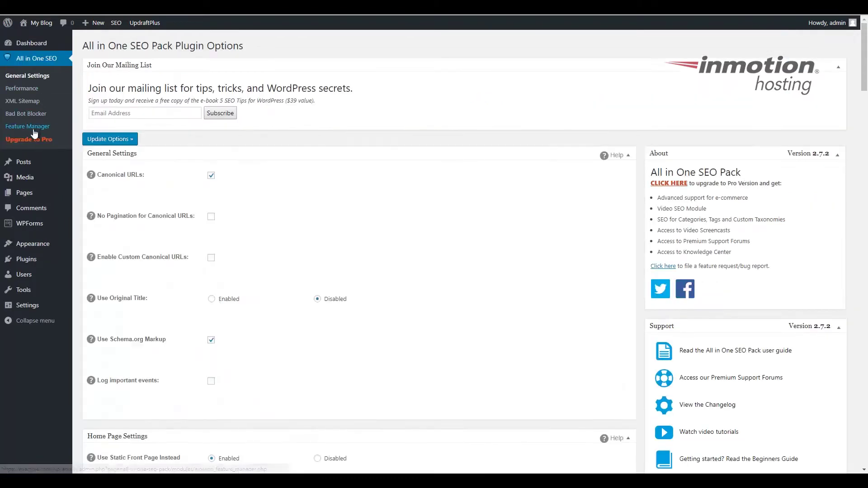
{"action": "left_click", "coordinate": [30, 127]}
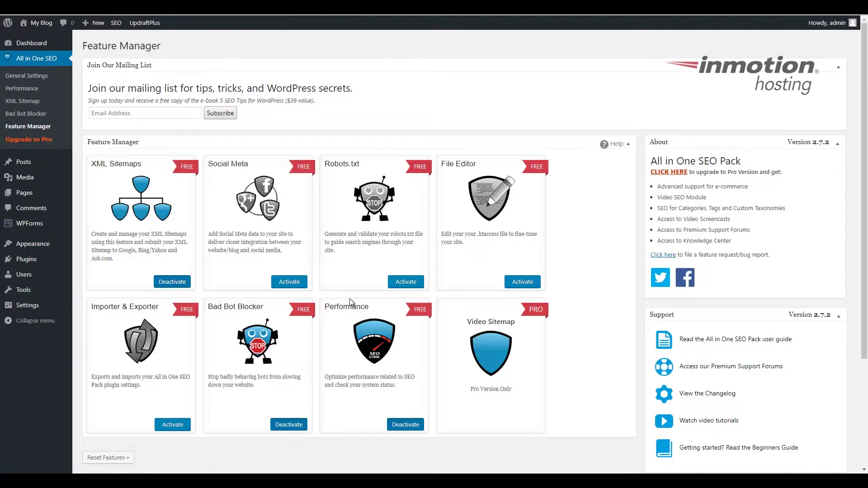
{"action": "scroll", "coordinate": [157, 311], "scroll_direction": "down", "scroll_amount": 2}
{"action": "scroll", "coordinate": [157, 311], "scroll_direction": "down", "scroll_amount": 2}
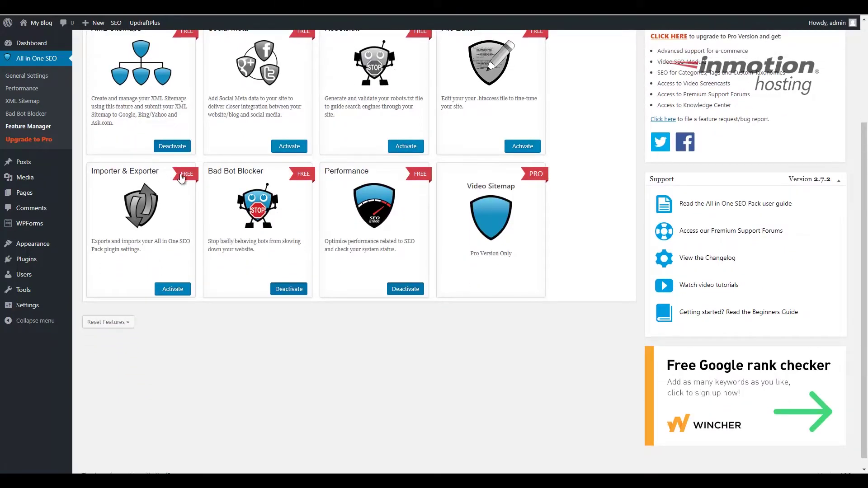
{"action": "left_click", "coordinate": [175, 292]}
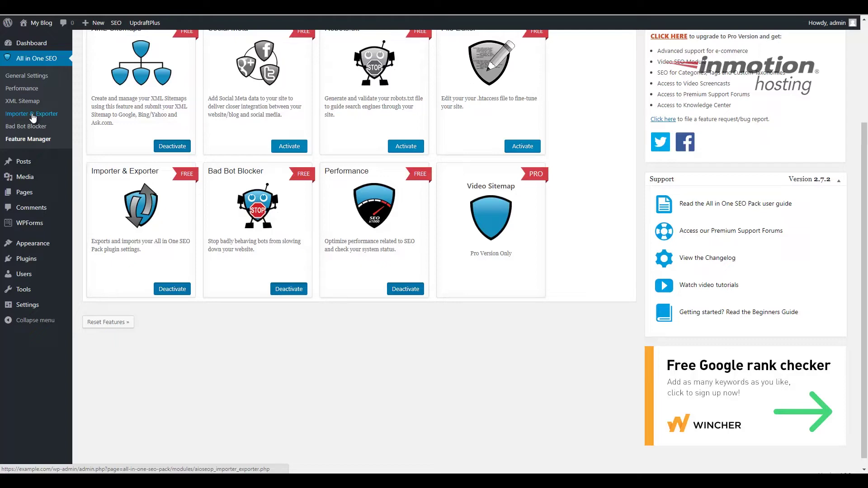
{"action": "left_click", "coordinate": [32, 118]}
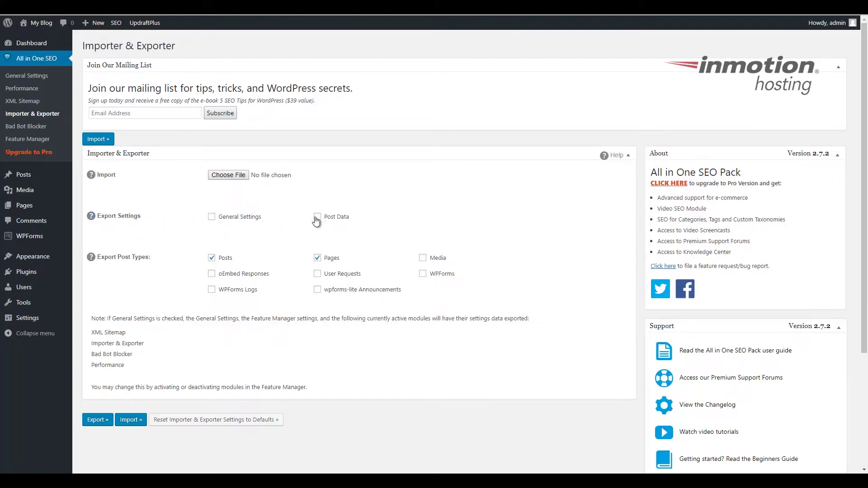
Include General Settings, Post Data and the WPForms post type in the export.
{"action": "left_click", "coordinate": [211, 220]}
{"action": "left_click", "coordinate": [317, 218]}
{"action": "left_click", "coordinate": [423, 274]}
Export the settings to settings_aioseop.ini, keep the download and verify it in Downloads.
{"action": "left_click", "coordinate": [99, 422]}
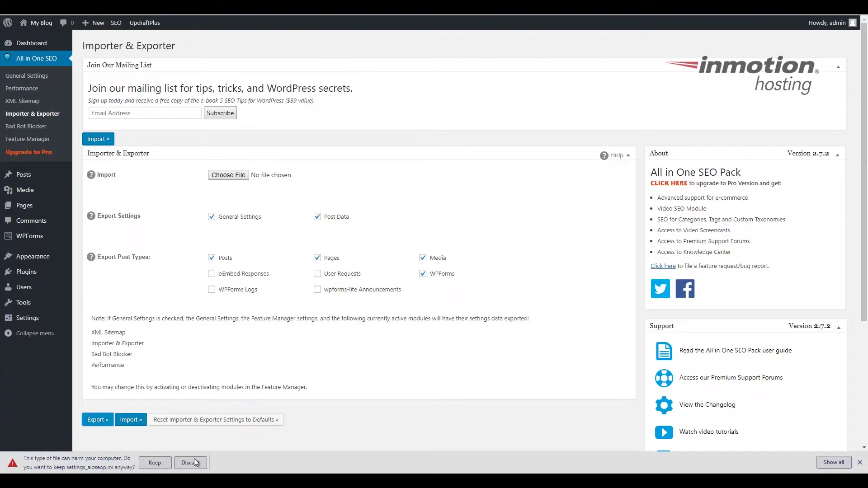
{"action": "left_click", "coordinate": [154, 463]}
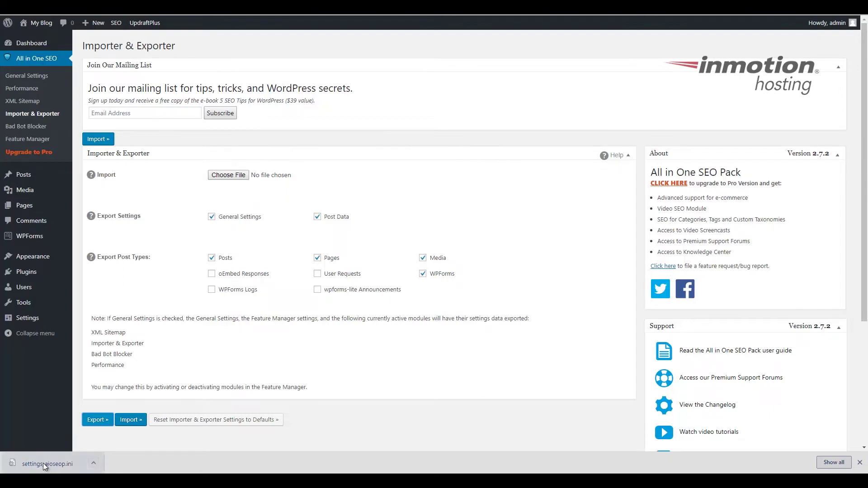
{"action": "left_click", "coordinate": [93, 463]}
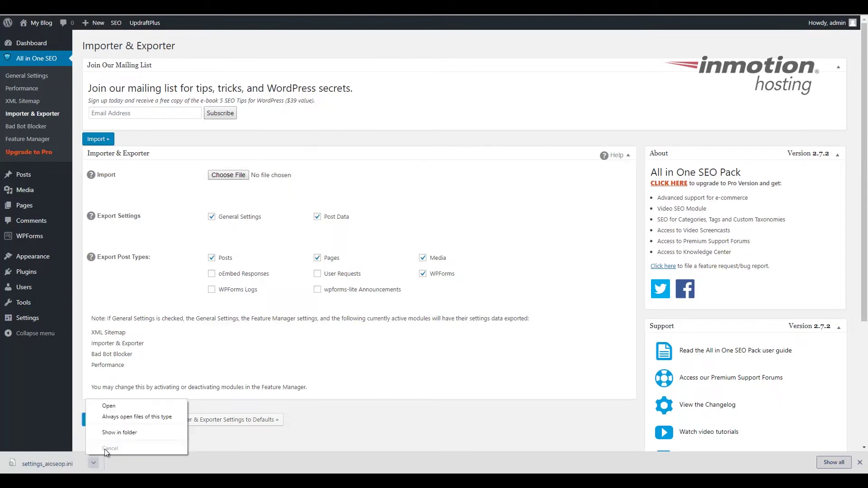
{"action": "left_click", "coordinate": [128, 433]}
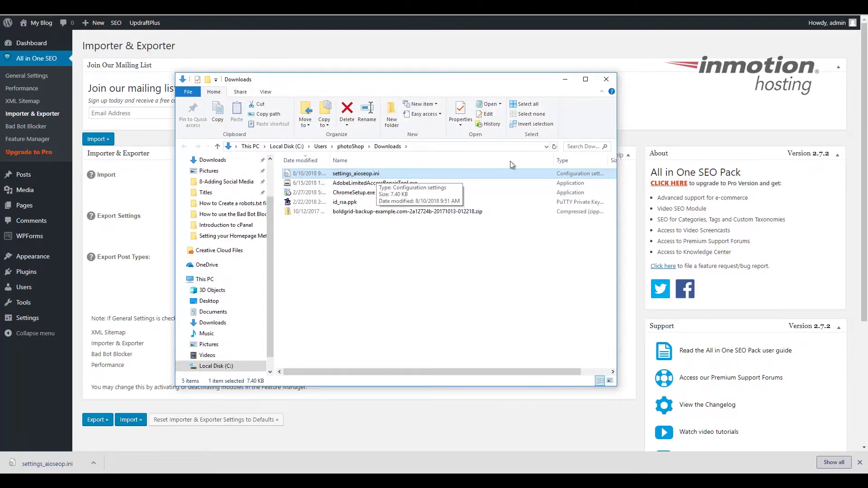
{"action": "left_click", "coordinate": [605, 79]}
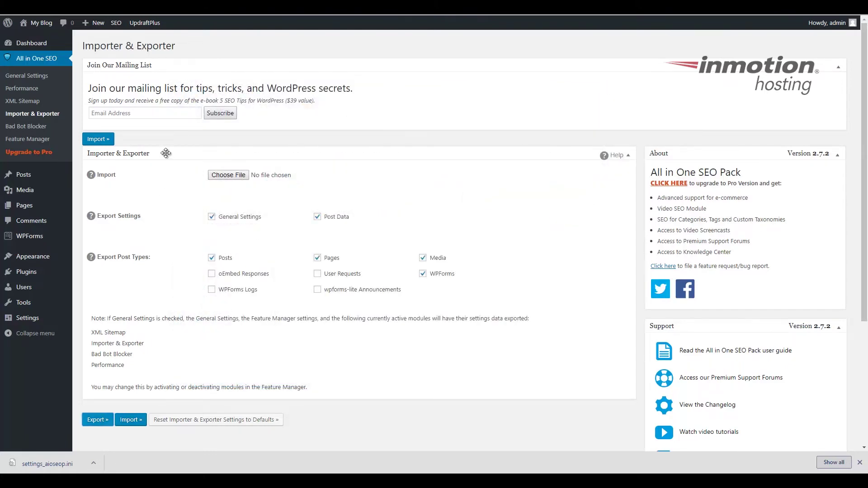
Reload the page and import settings_aioseop.ini from the Downloads folder.
{"action": "left_click", "coordinate": [43, 115]}
{"action": "left_click", "coordinate": [228, 176]}
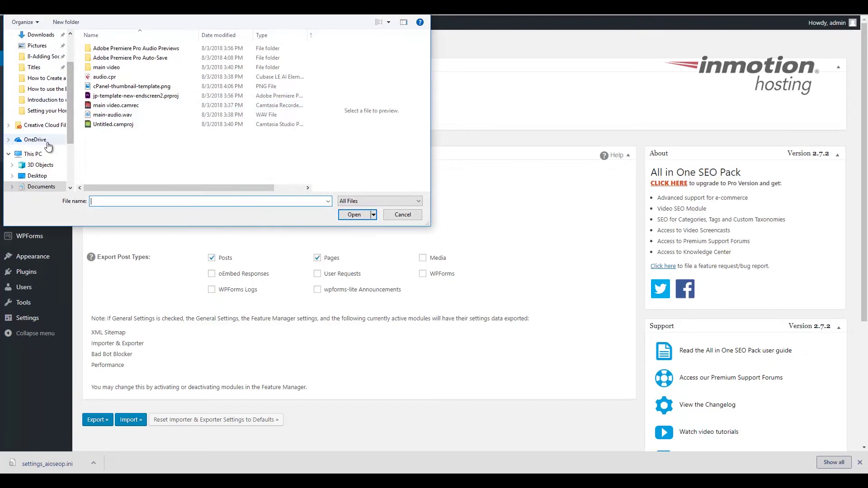
{"action": "left_click", "coordinate": [40, 36]}
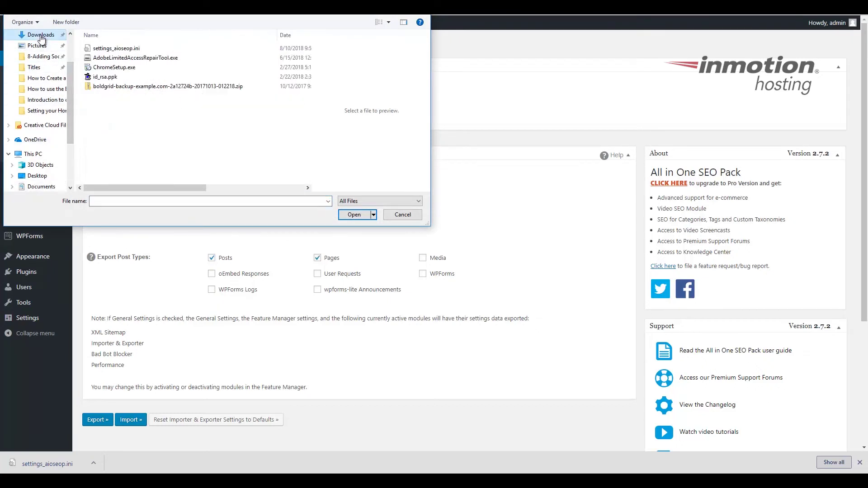
{"action": "left_click", "coordinate": [137, 50]}
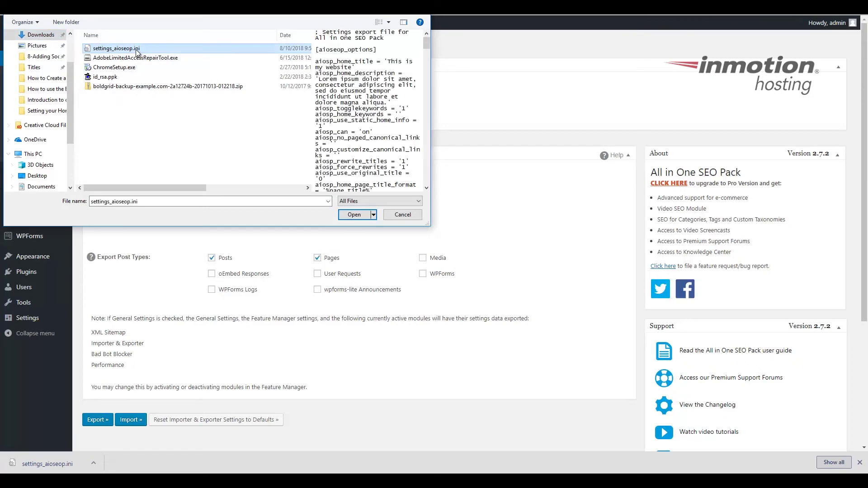
{"action": "left_click", "coordinate": [354, 215]}
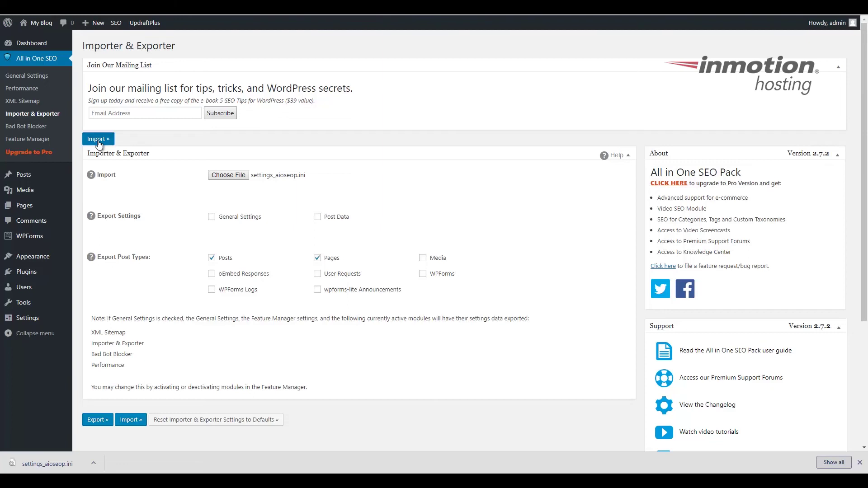
{"action": "left_click", "coordinate": [99, 143]}
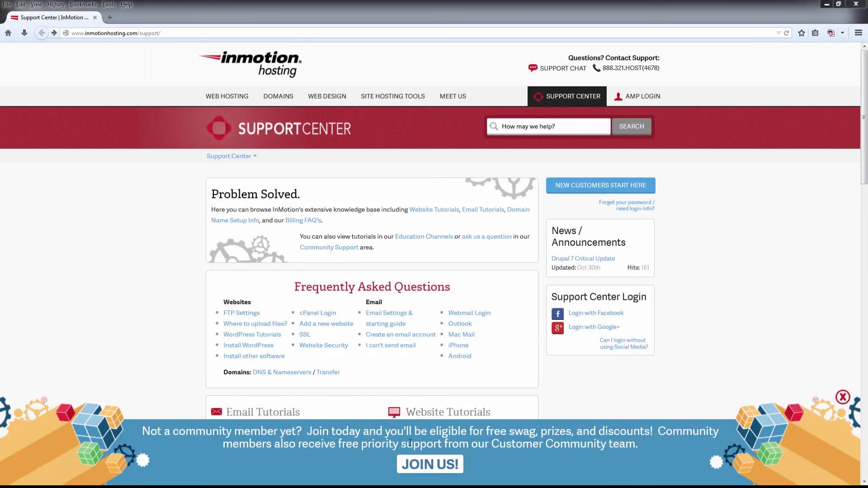
Follow the JOIN US! banner to the community sign-up page.
{"action": "left_click", "coordinate": [415, 468]}
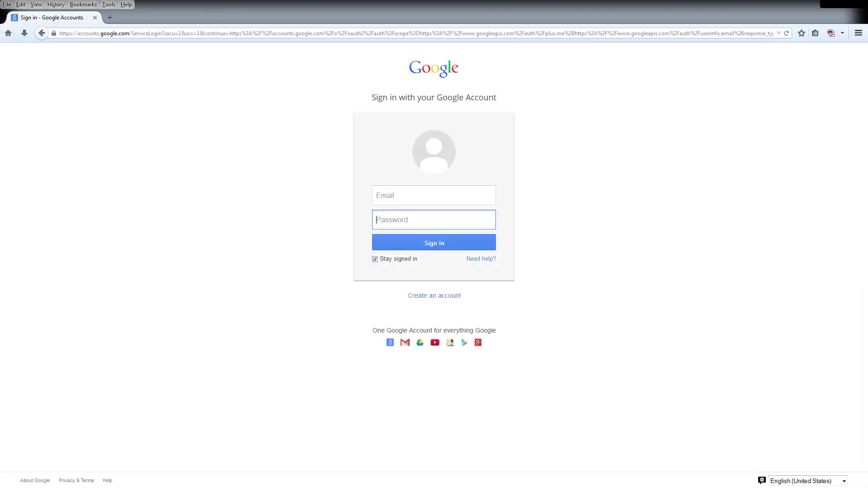